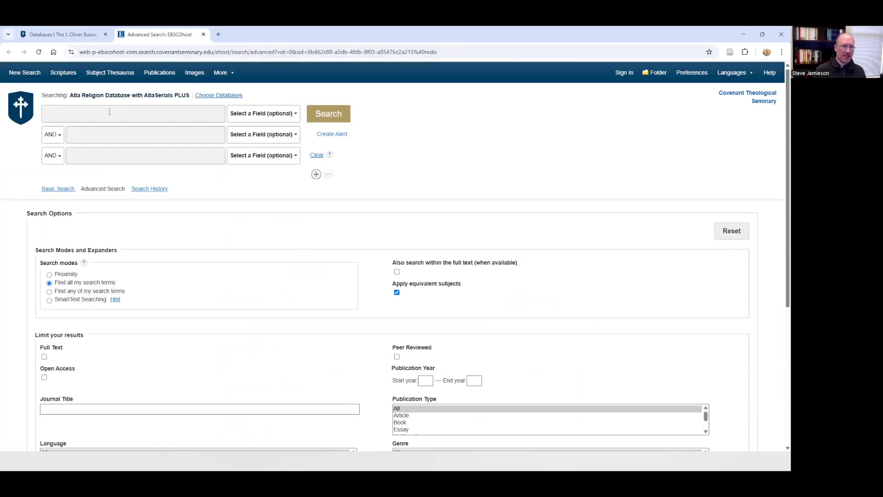
Browse the Scriptures classification codes down to Genesis chapter 1, verse 2, and list the articles on that verse
left_click(84, 115)
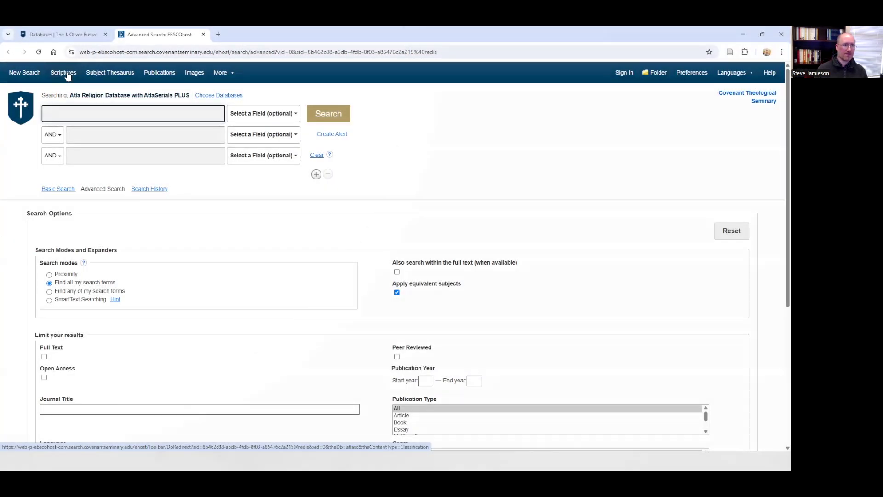
left_click(67, 75)
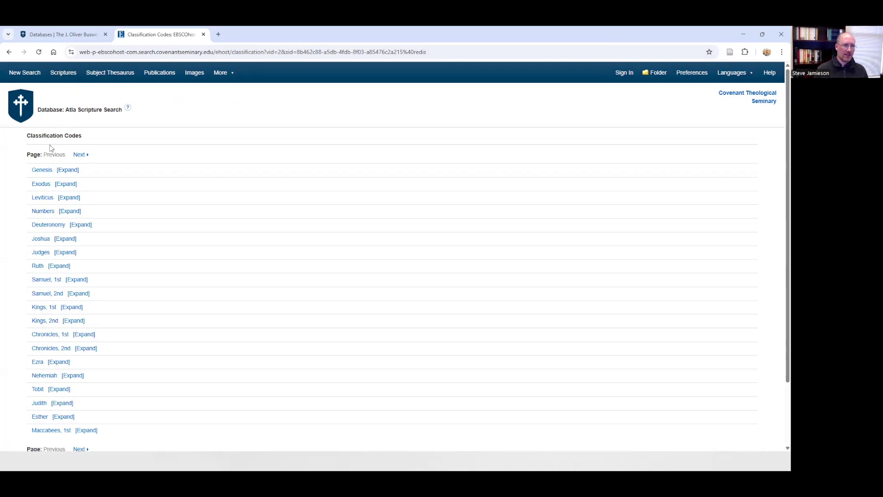
left_click(68, 171)
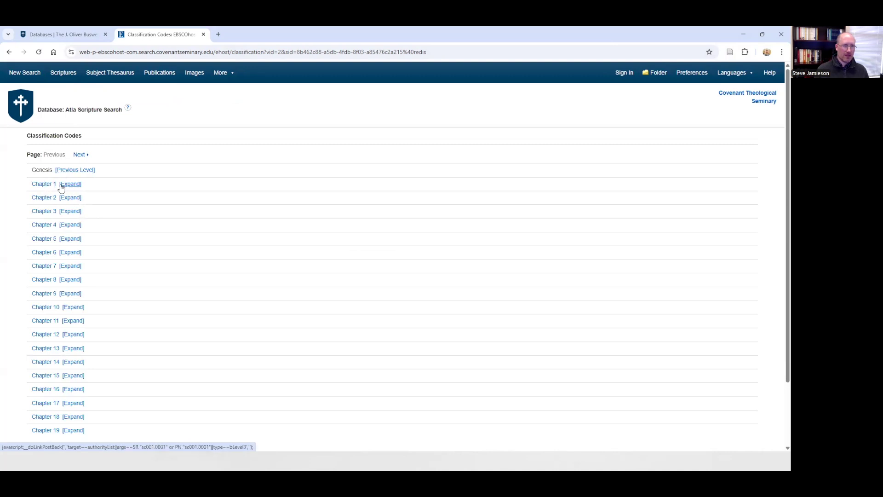
left_click(70, 186)
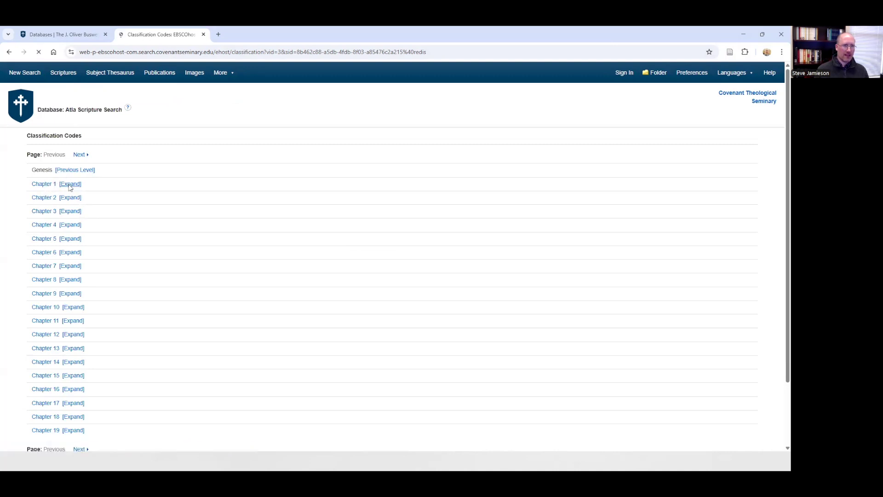
left_click(68, 198)
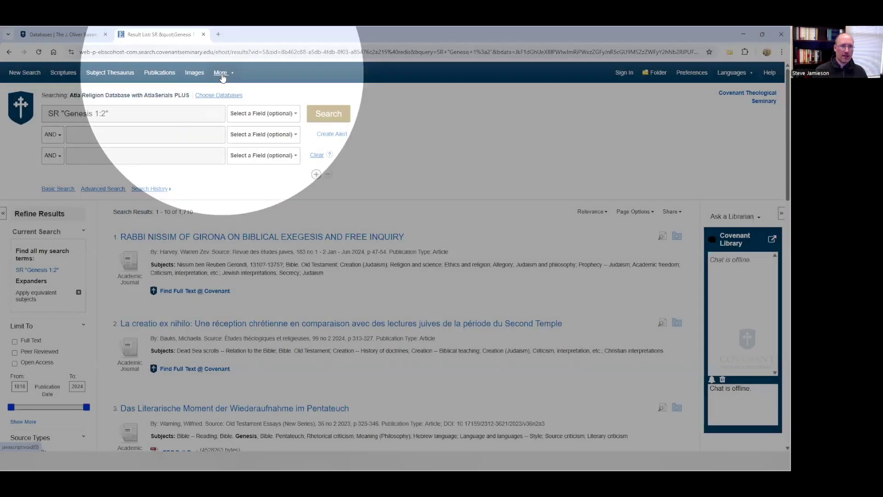
Browse the Bible Citation index for "Corinthians, 1st 11"
left_click(222, 75)
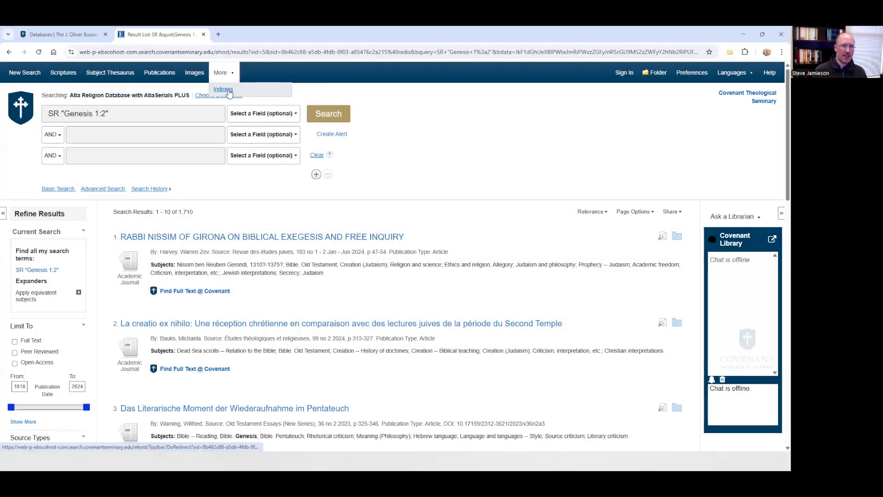
left_click(228, 89)
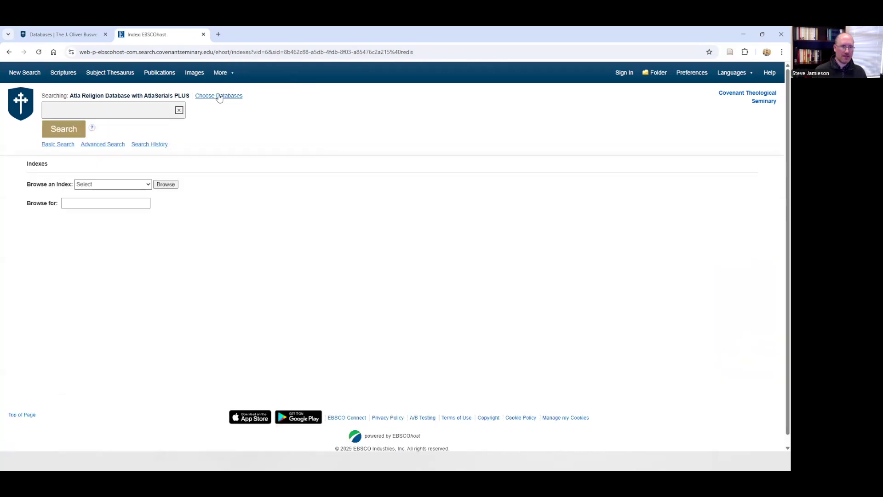
left_click(118, 184)
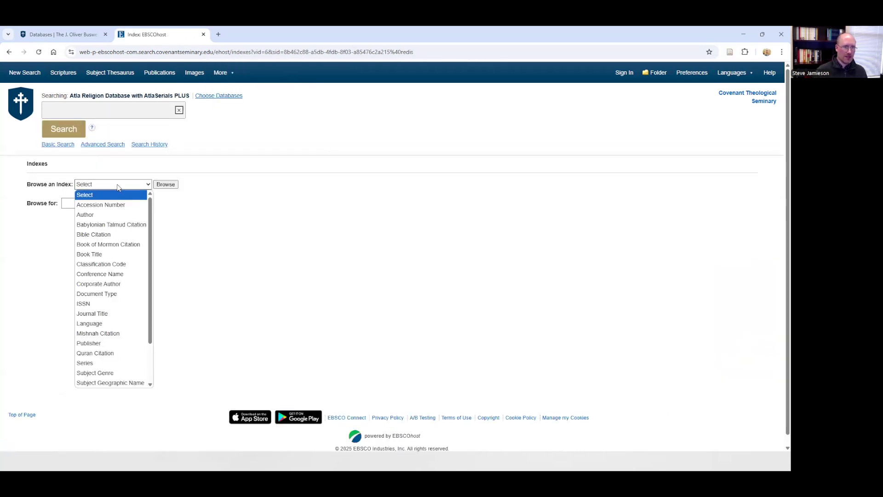
left_click(105, 235)
left_click(77, 205)
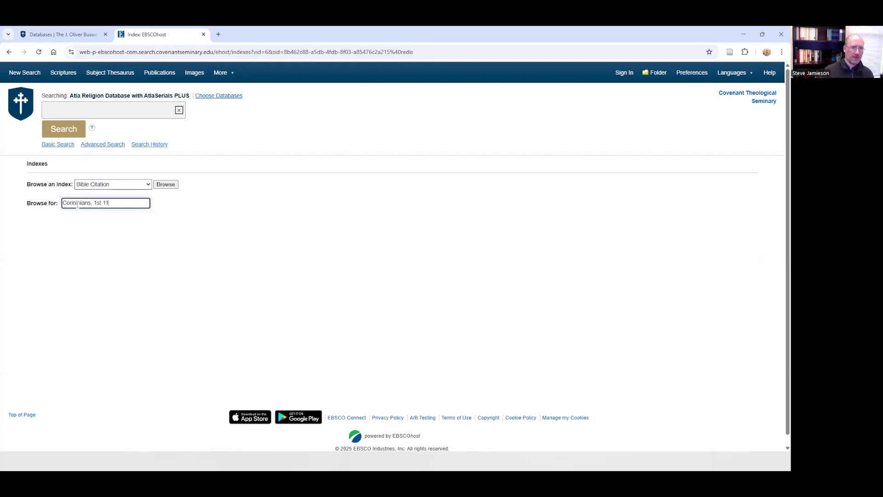
left_click(172, 185)
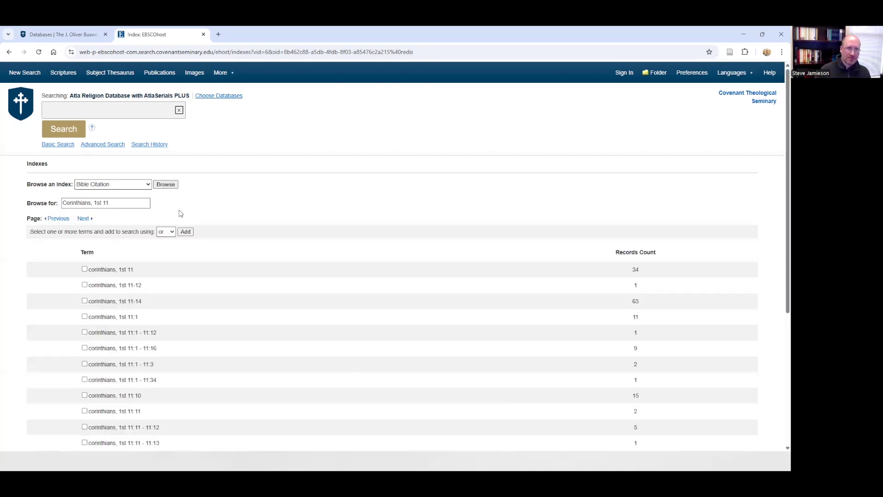
Select the 1 Corinthians index terms 11:1 - 11:12, 11:1 - 11:16, 11:1 - 11:3 and 11:1 - 11:34
scroll(180, 214, "down", 2)
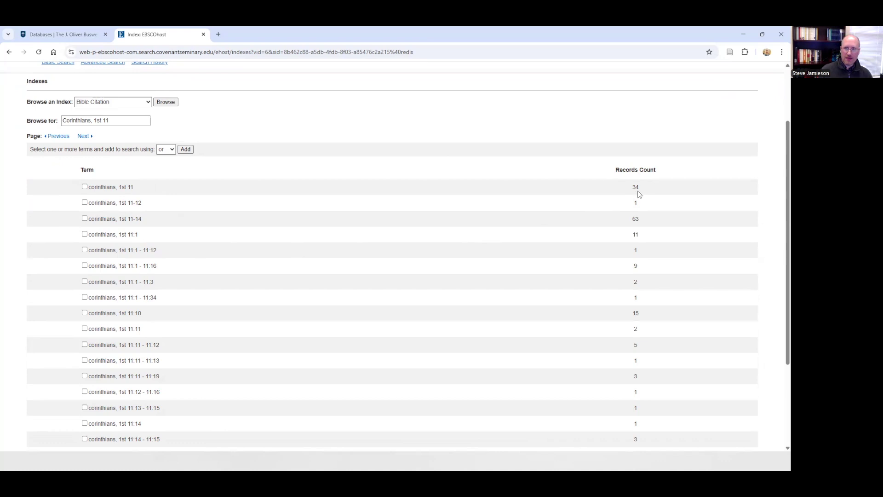
key("ctrl")
key("ctrl")
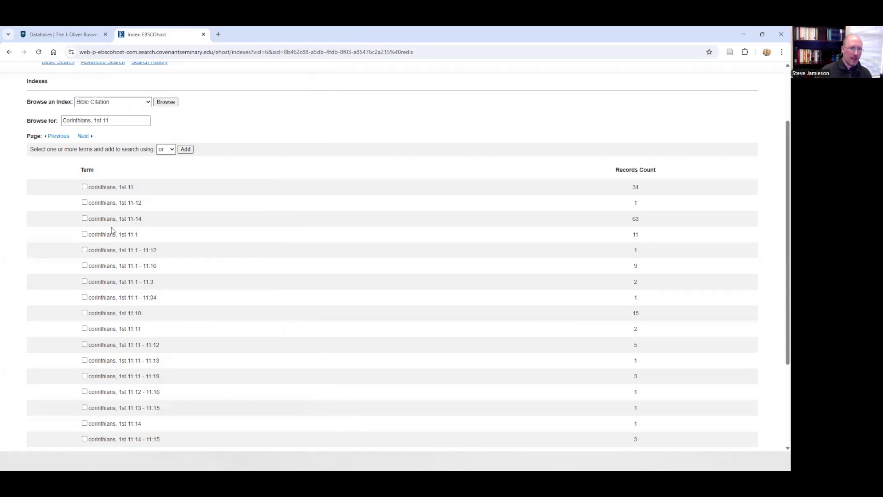
scroll(114, 238, "down", 1)
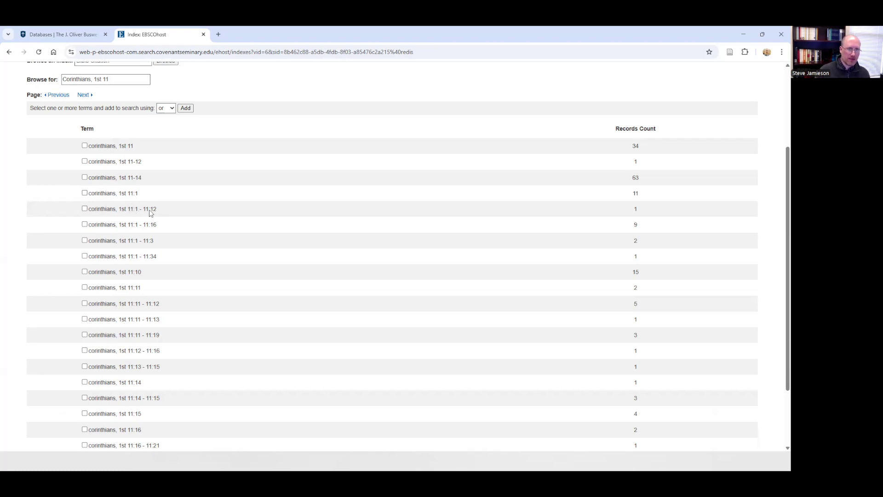
left_click(85, 209)
left_click(84, 225)
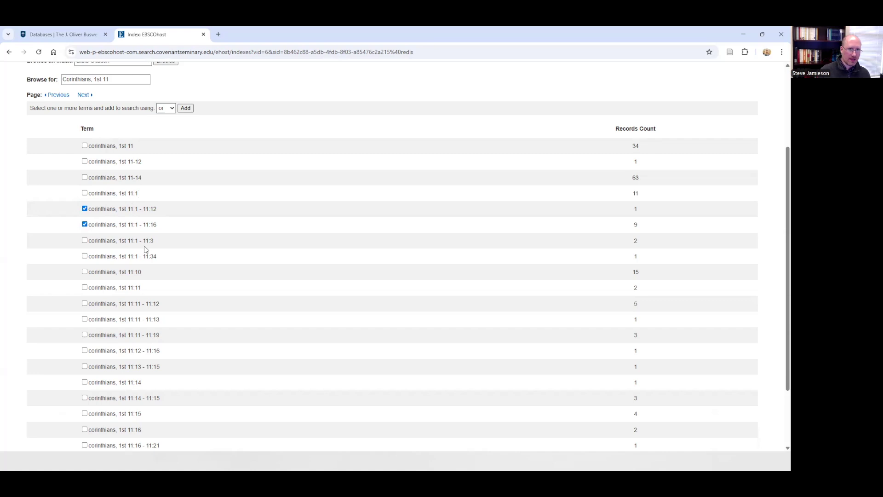
left_click(84, 241)
left_click(85, 256)
scroll(96, 253, "down", 1)
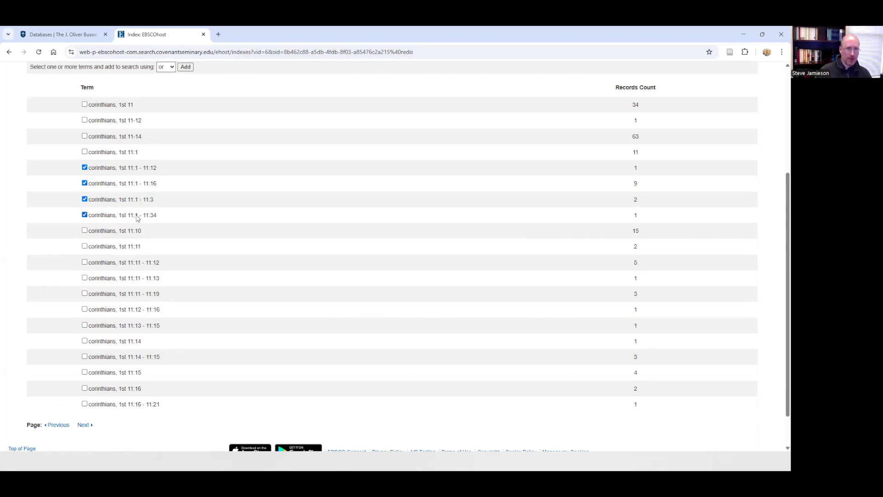
Select every remaining 1 Corinthians term on this page, from 11:10 down to 11:16 - 11:21
key("ctrl")
key("ctrl")
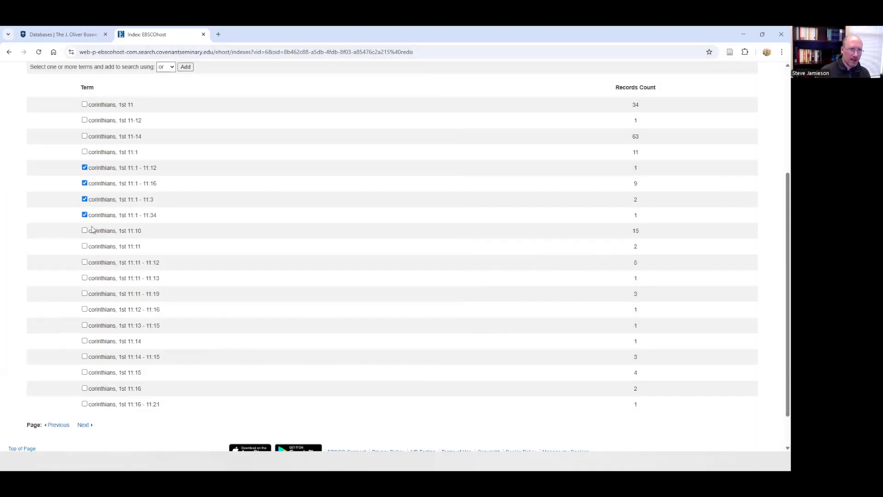
left_click(84, 230)
left_click(84, 247)
left_click(84, 262)
left_click(84, 279)
left_click(85, 295)
left_click(85, 309)
left_click(84, 325)
left_click(84, 341)
left_click(85, 356)
left_click(84, 372)
left_click(85, 388)
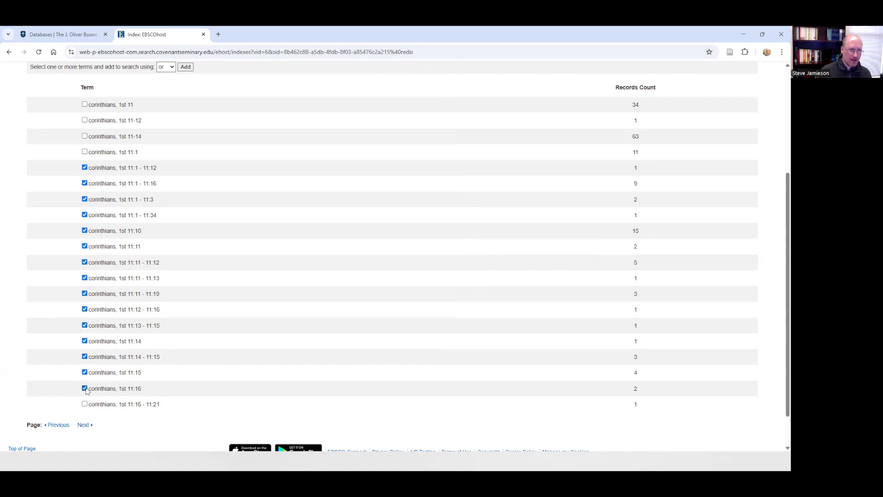
left_click(85, 404)
On the next index page, select the terms 11:2, 11:2 - 11:10, 11:2 - 11:16, 11:2 - 11:34 and 11:2 - 11:6
left_click(83, 424)
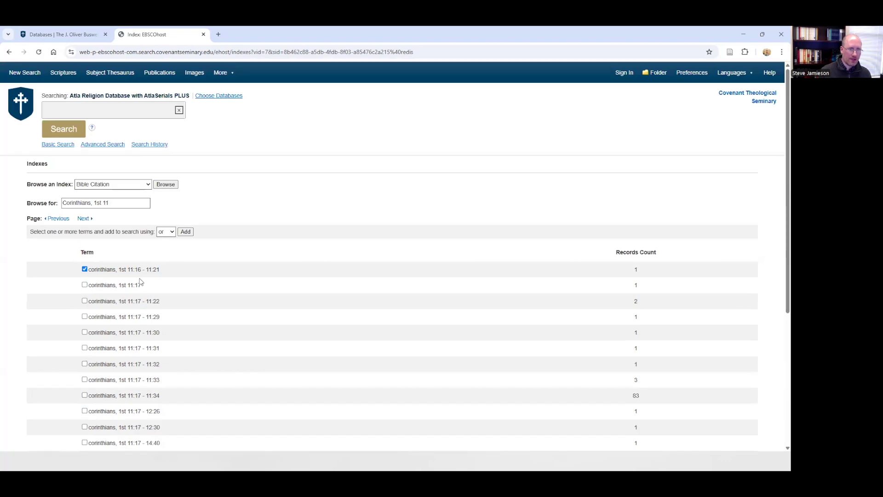
scroll(140, 282, "down", 5)
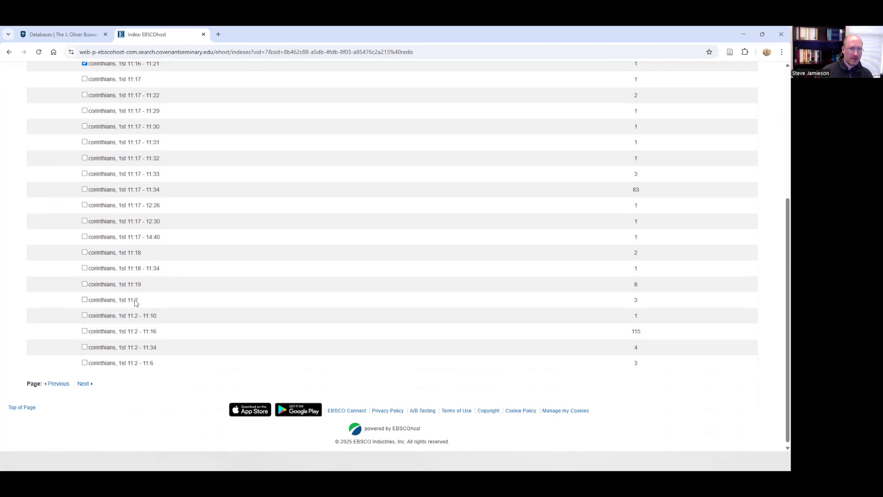
key("ctrl")
key("ctrl")
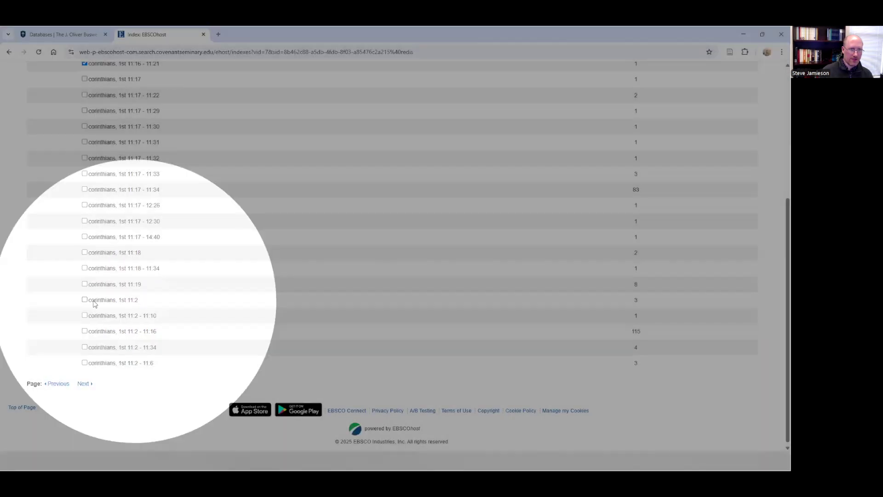
left_click(84, 300)
left_click(84, 315)
left_click(85, 331)
left_click(85, 347)
left_click(84, 363)
On the following two index pages, select 11:2 - 14:40 and the closing terms through 11:3 - 11:16
left_click(84, 384)
left_click(85, 285)
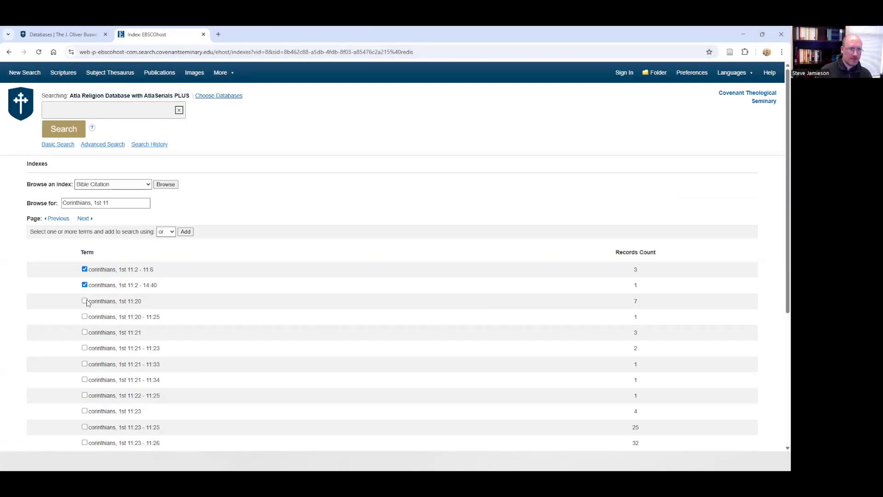
scroll(88, 303, "down", 5)
left_click(85, 382)
scroll(103, 238, "down", 5)
left_click(85, 313)
left_click(85, 329)
left_click(85, 344)
left_click(84, 360)
On the next index page, select 11:3 - 11:9 and all terms from 11:4 through 11:9, skipping 11:30 to 11:33
left_click(85, 381)
left_click(85, 282)
left_click(85, 297)
left_click(85, 312)
left_click(85, 328)
left_click(85, 361)
scroll(88, 388, "down", 1)
left_click(85, 367)
left_click(85, 398)
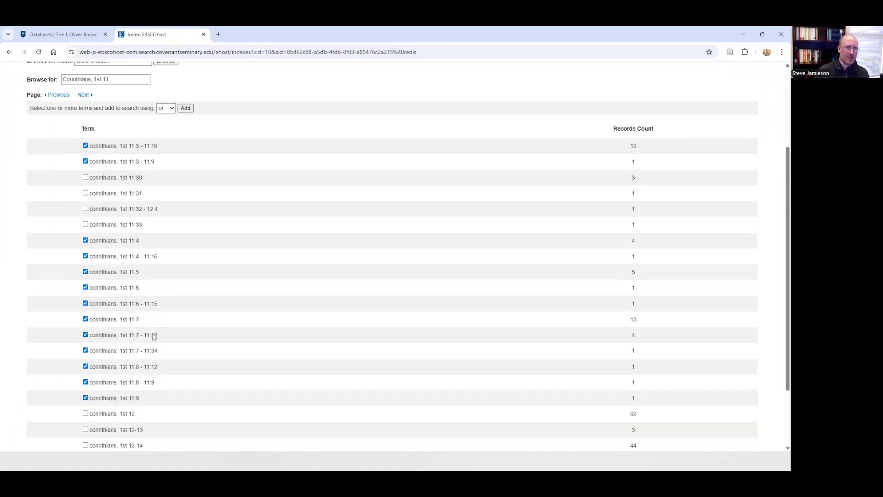
Add all selected citation terms to the query joined with "or" and run the search
scroll(155, 336, "up", 3)
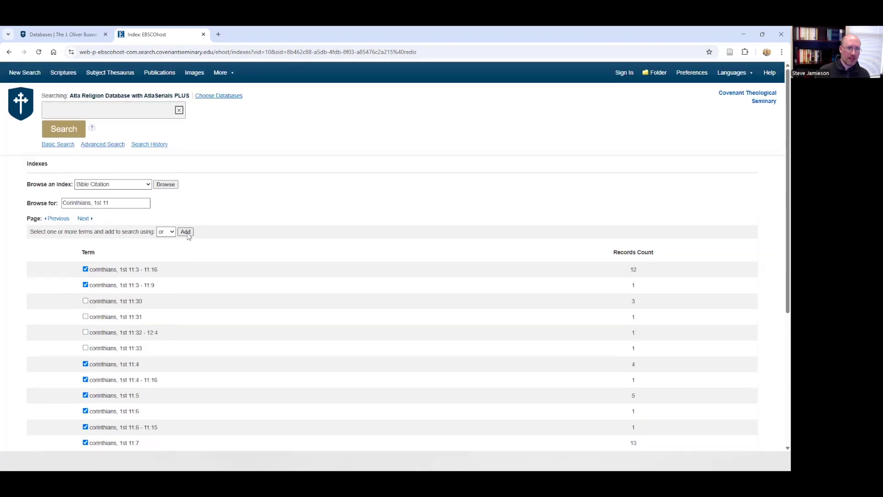
left_click(186, 232)
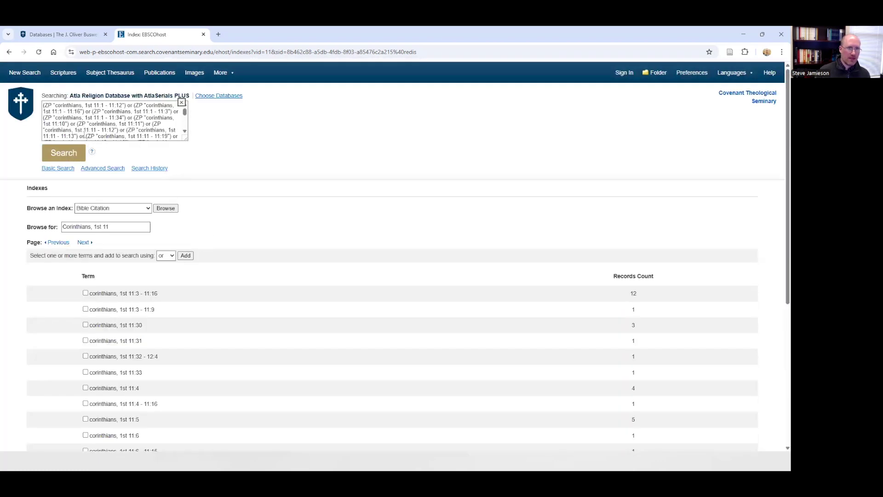
left_click(73, 152)
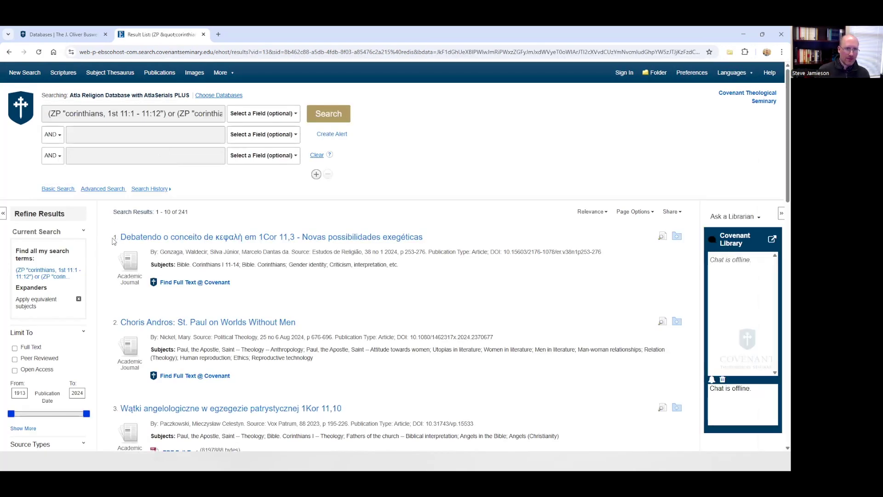
Limit the search results to English-language publications
scroll(89, 252, "down", 3)
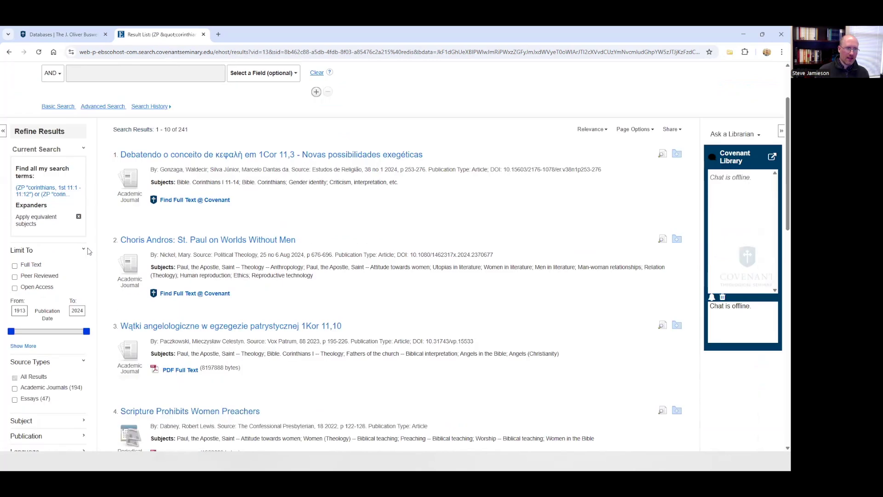
scroll(44, 318, "down", 1)
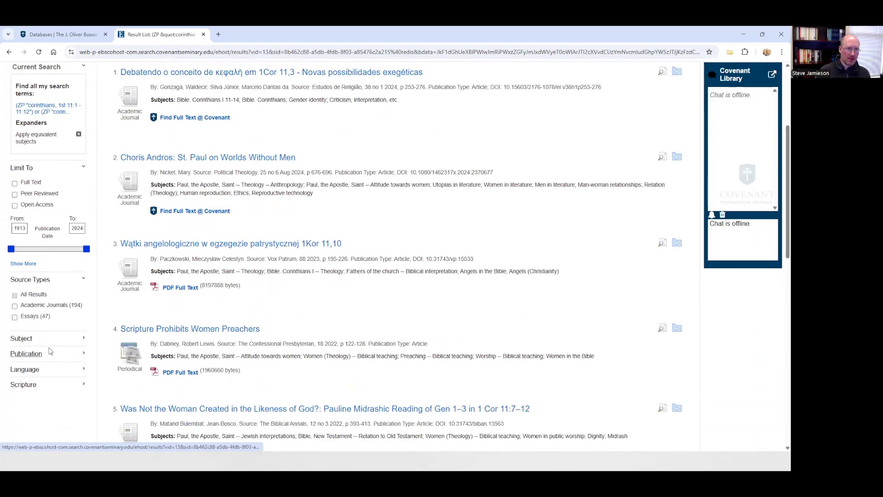
left_click(26, 370)
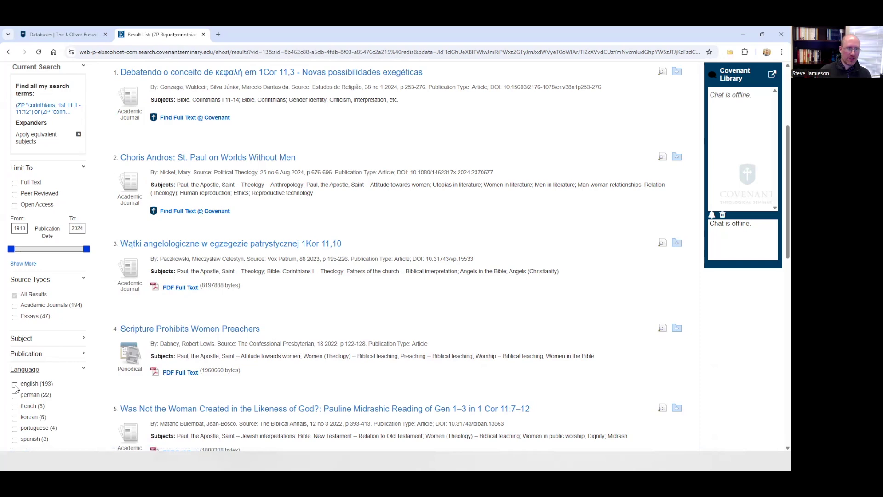
left_click(15, 385)
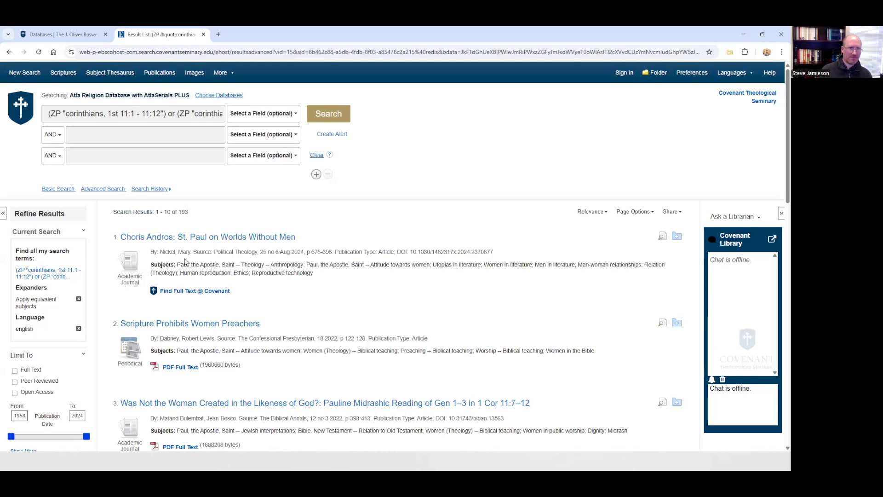
Go to the second page of results and look up full text at Covenant for "'We Have No Such Custom': A Rhetorical Analysis of 1 Corinthians 11,2-16"
scroll(185, 262, "down", 3)
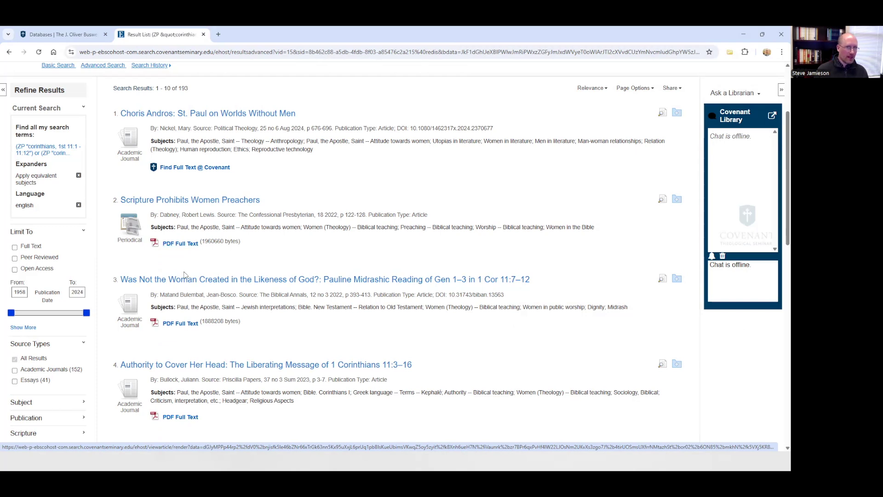
scroll(186, 275, "down", 1)
scroll(185, 277, "down", 2)
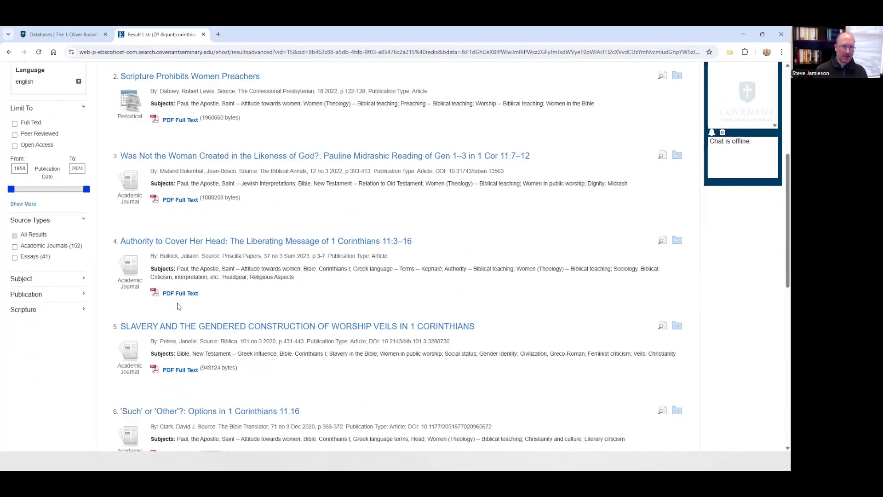
scroll(179, 306, "down", 11)
left_click(171, 374)
scroll(230, 368, "down", 1)
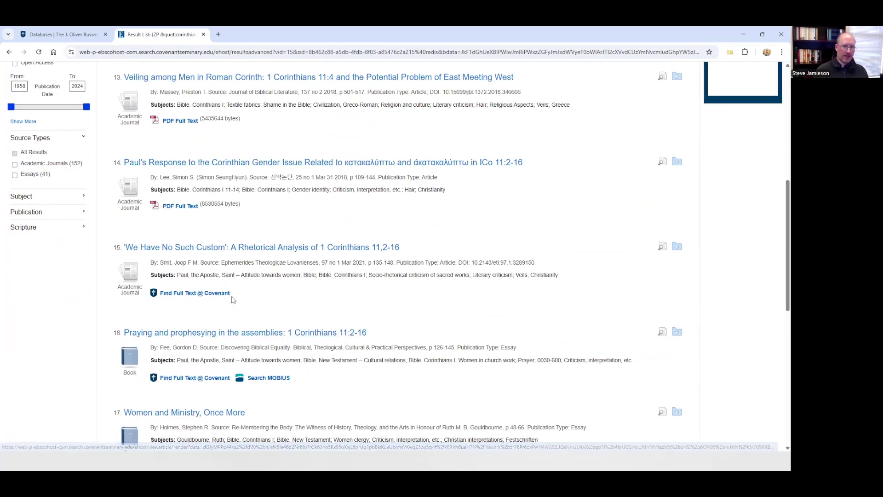
left_click(178, 294)
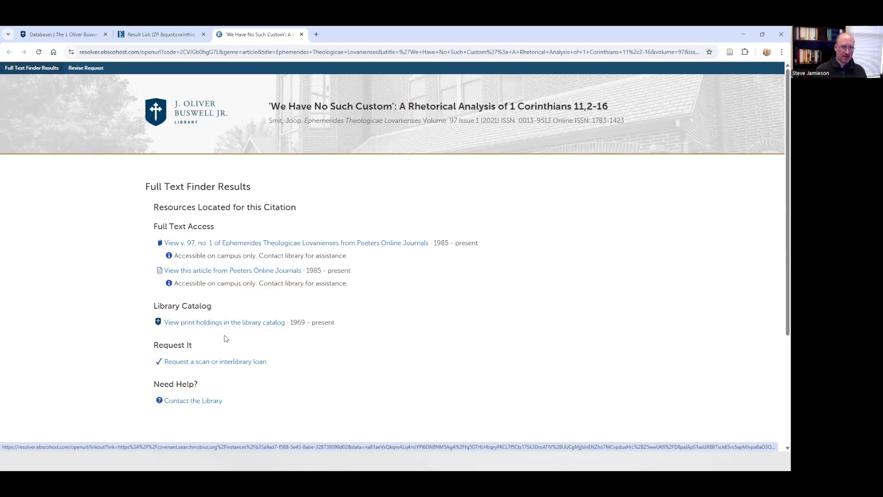
Start a scan or interlibrary loan request for the article and log in to the library account
left_click(194, 362)
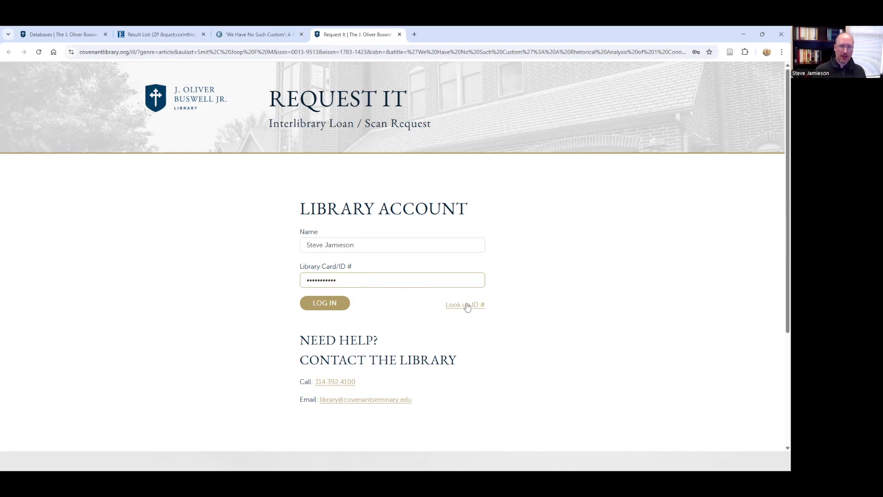
key("Return")
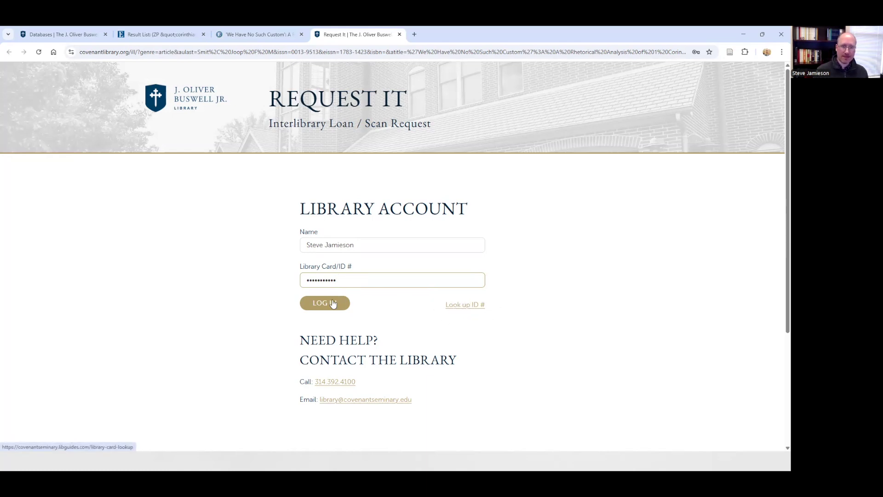
Mark the requested article as owned by Covenant, review the form down to the delivery method, and close it without submitting
scroll(237, 264, "down", 3)
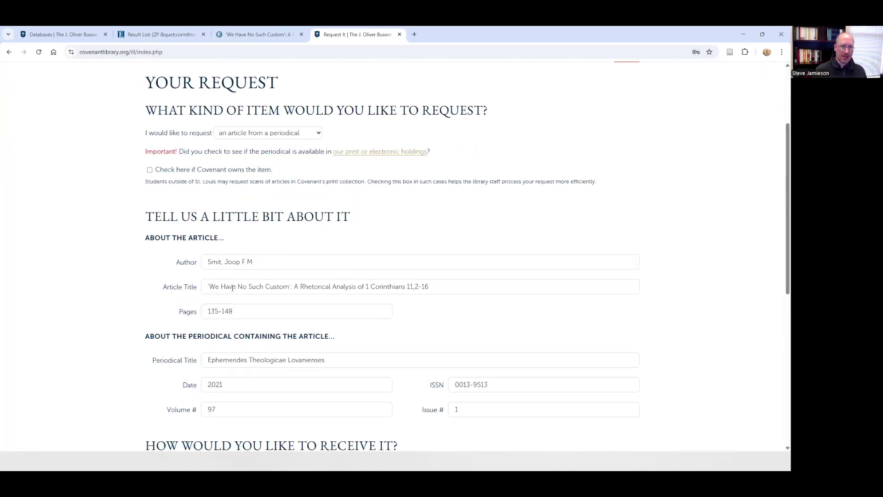
scroll(233, 288, "down", 1)
scroll(228, 322, "up", 3)
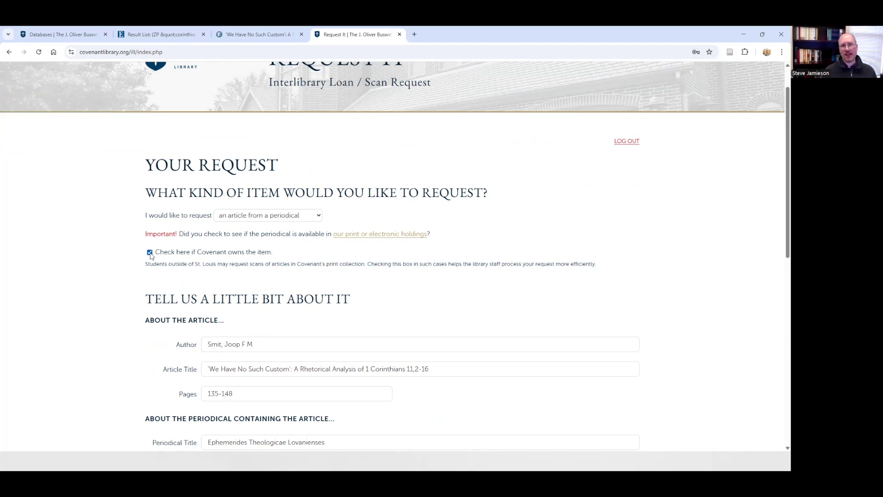
scroll(152, 276, "down", 7)
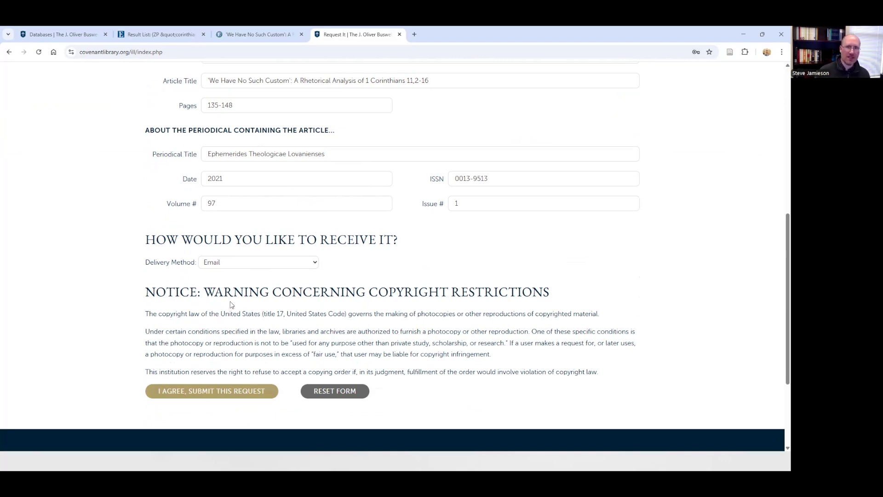
key("ctrl+w")
key("ctrl+w")
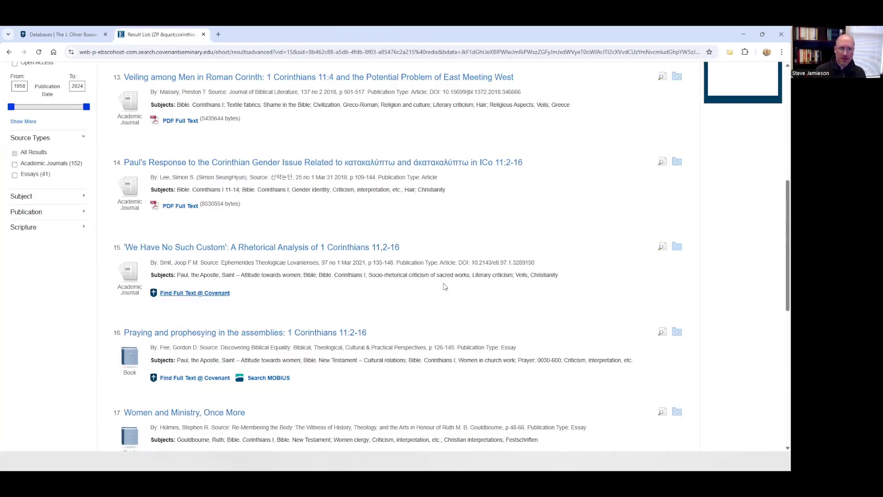
Add "'We Have No Such Custom'" and "Paul's Response to the Corinthian Gender Issue" to the folder, and view its contents before returning to the results
left_click(678, 248)
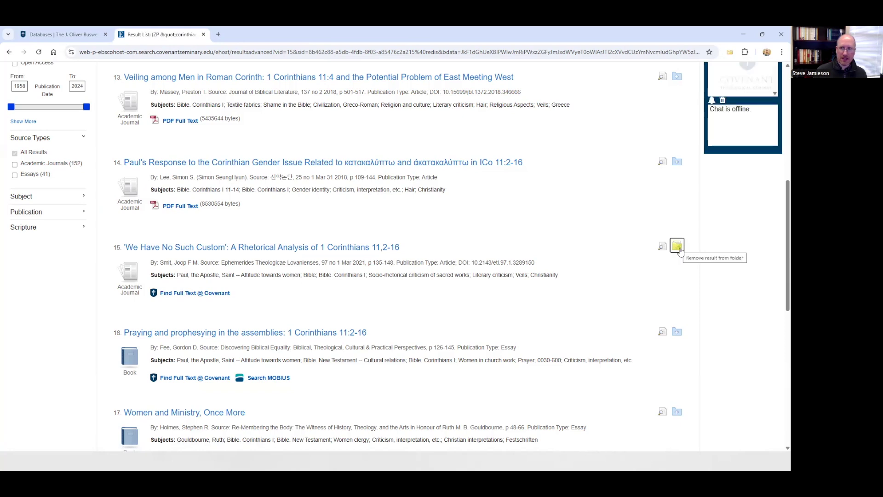
left_click(678, 166)
scroll(536, 212, "up", 7)
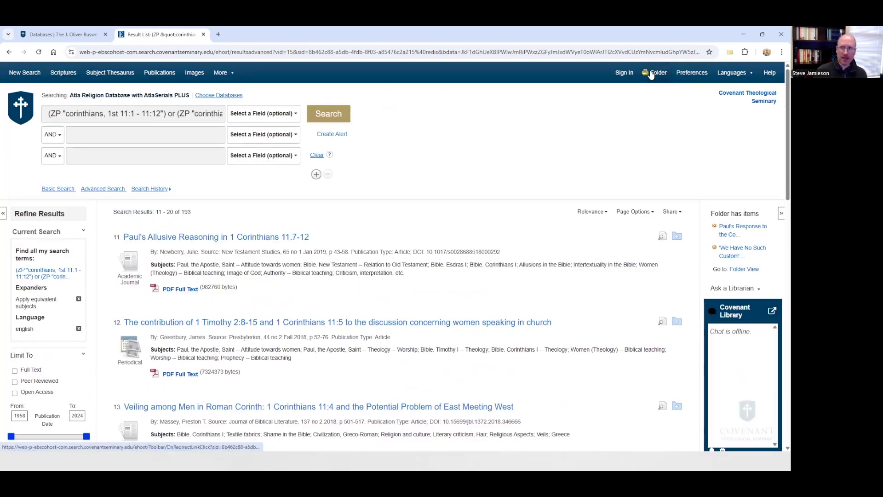
left_click(659, 73)
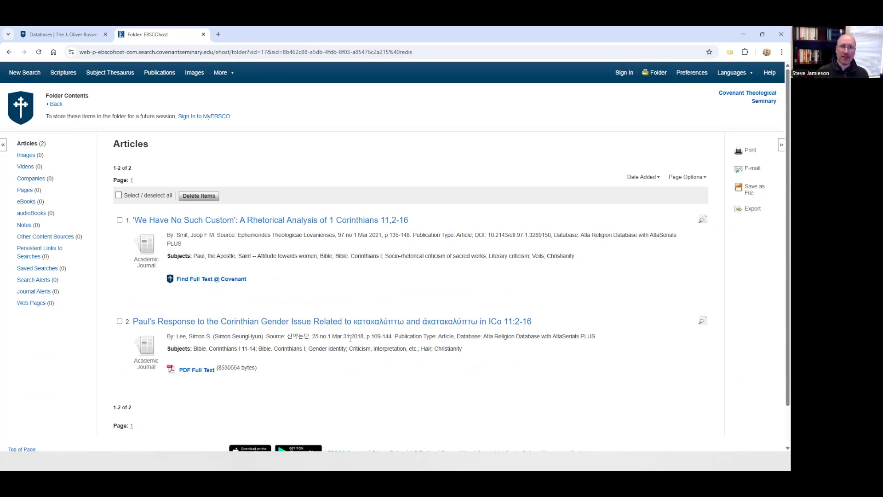
left_click(55, 104)
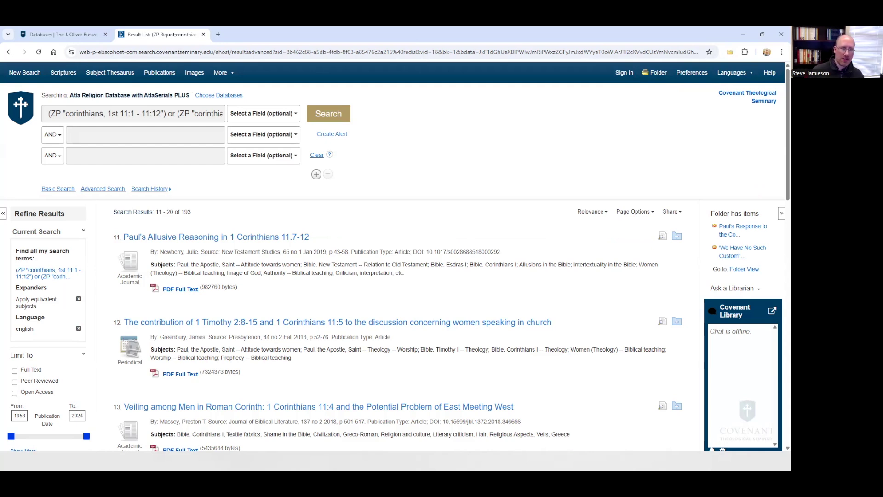
Limit the search results to the Essays source type and go back to the start of the list
scroll(63, 321, "down", 4)
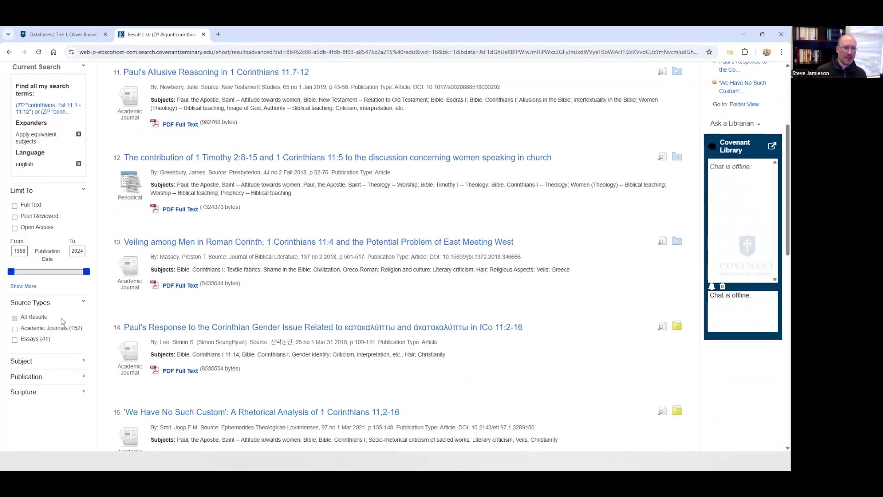
scroll(63, 320, "down", 1)
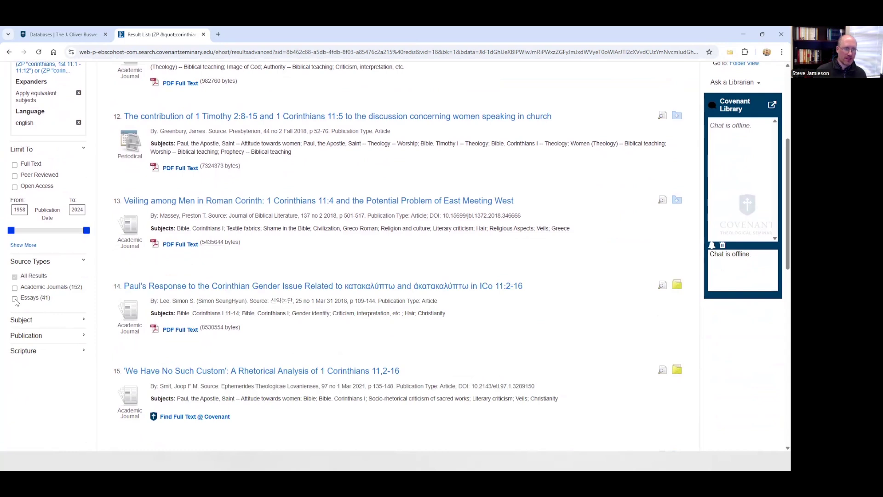
left_click(15, 299)
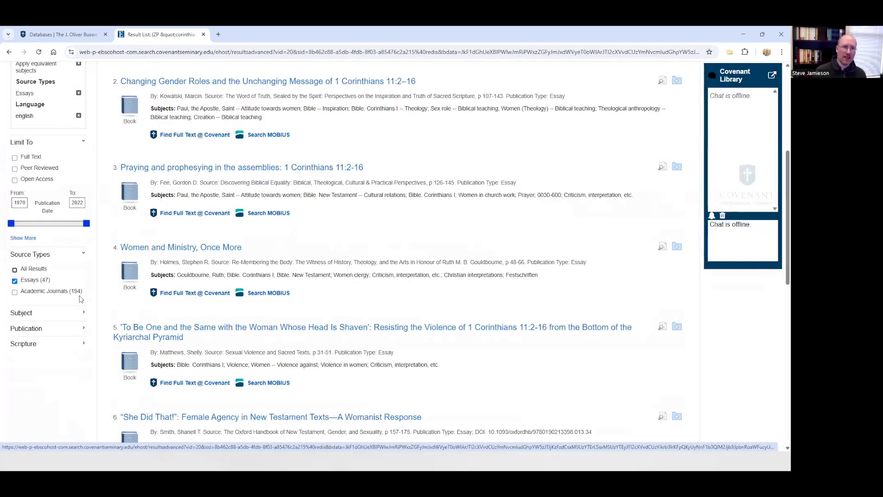
scroll(165, 269, "up", 5)
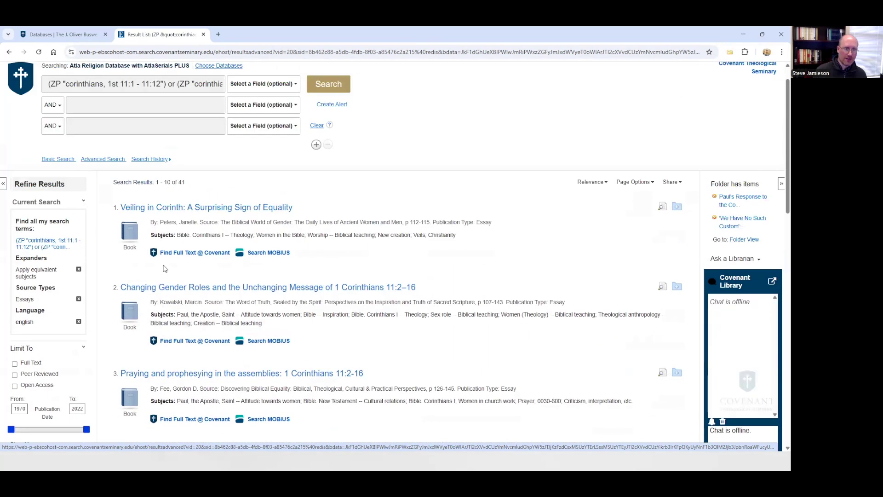
scroll(164, 269, "up", 1)
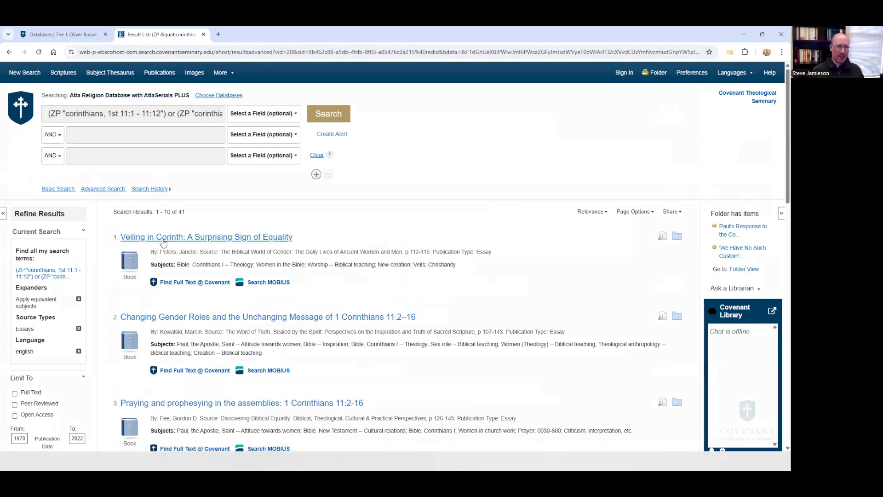
Look up full text at Covenant for "Veiling in Corinth: A Surprising Sign of Equality" and check the library catalog for its book by title
left_click(186, 283)
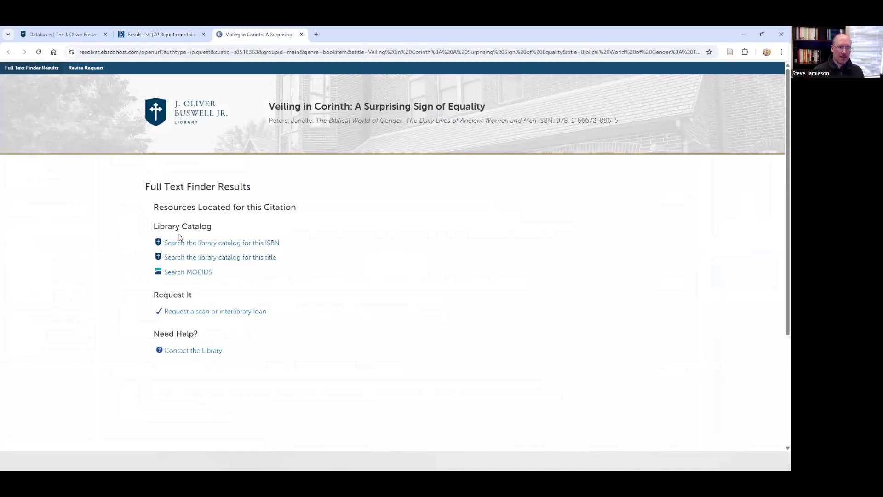
left_click(194, 258)
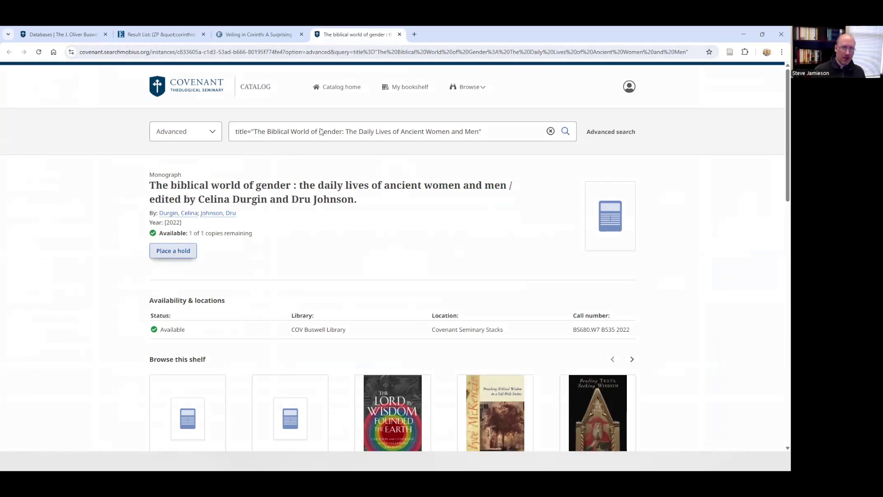
left_click(268, 35)
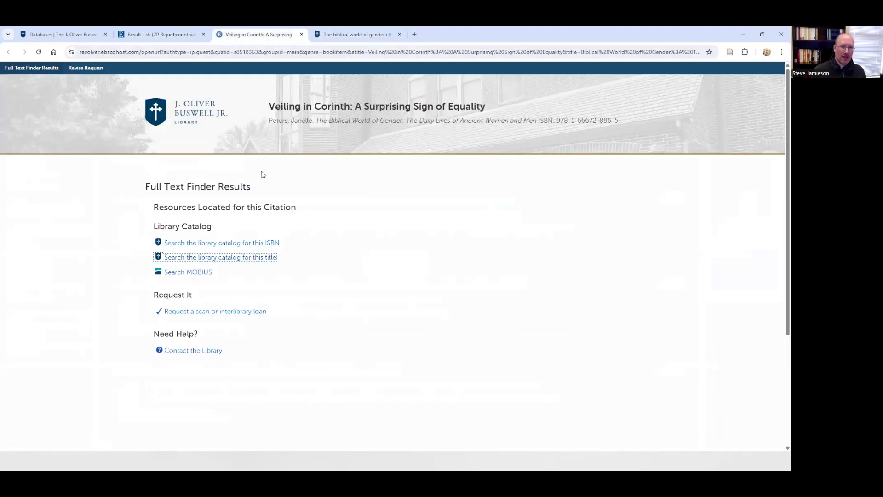
Start a scan or interlibrary loan request for the "Veiling in Corinth" essay and review the prefilled essay and book details
left_click(207, 314)
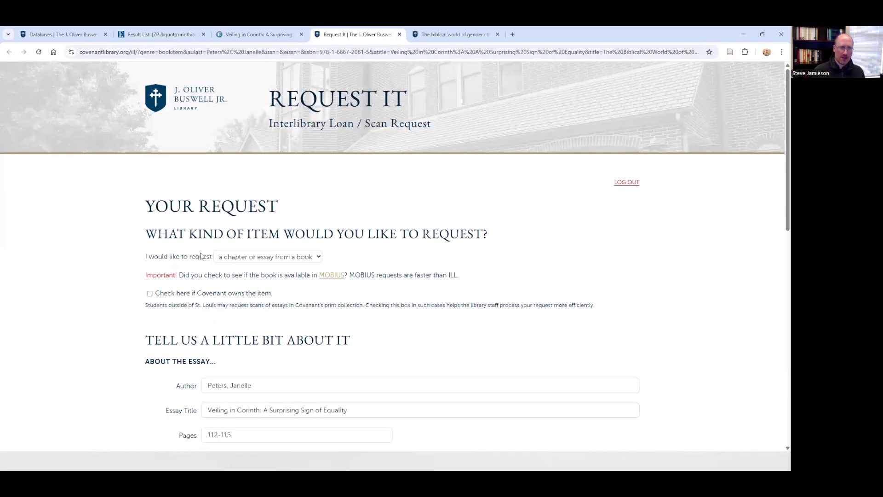
scroll(254, 284, "down", 3)
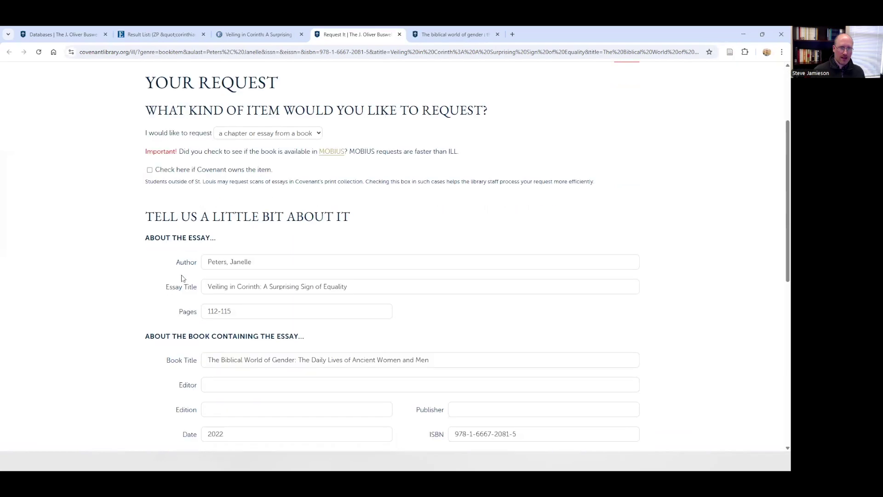
scroll(181, 278, "down", 2)
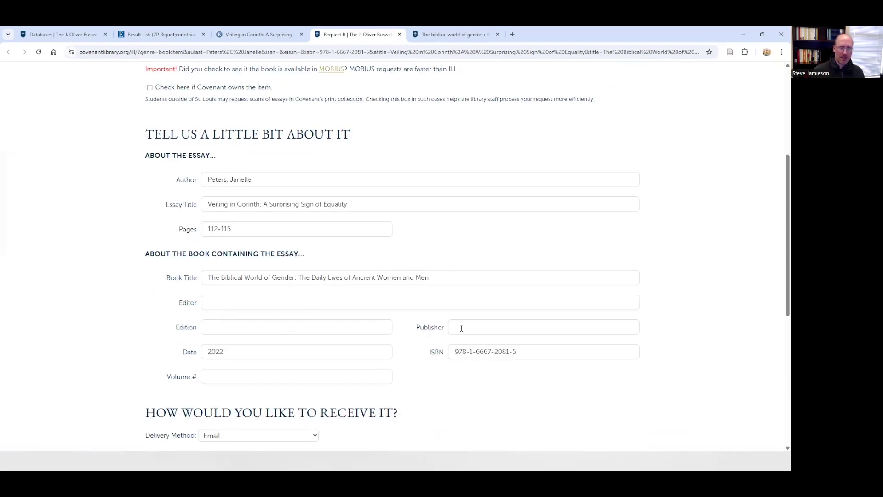
Open the essay's detailed record in the search results to look up the book's publisher
left_click(264, 35)
left_click(161, 35)
left_click(285, 237)
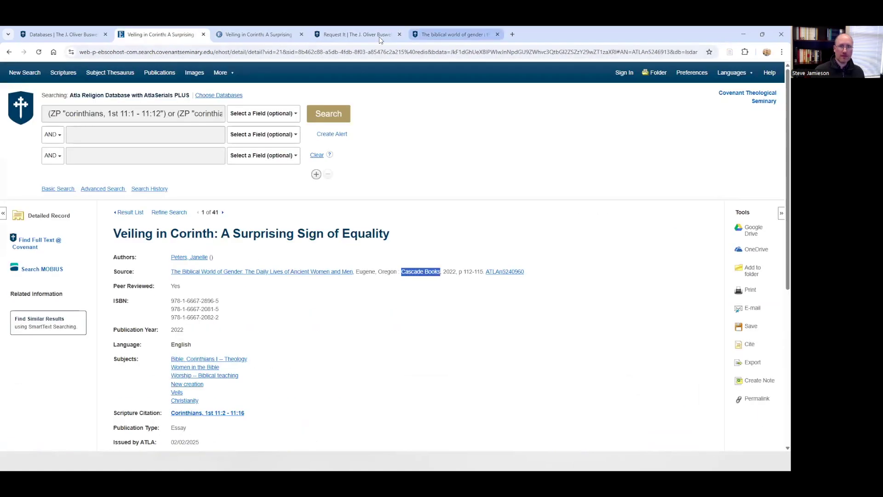
Return to the essay's request form, mark the item as owned by Covenant, and review the rest of the form
left_click(356, 35)
scroll(188, 258, "up", 5)
left_click(150, 294)
scroll(118, 345, "down", 1)
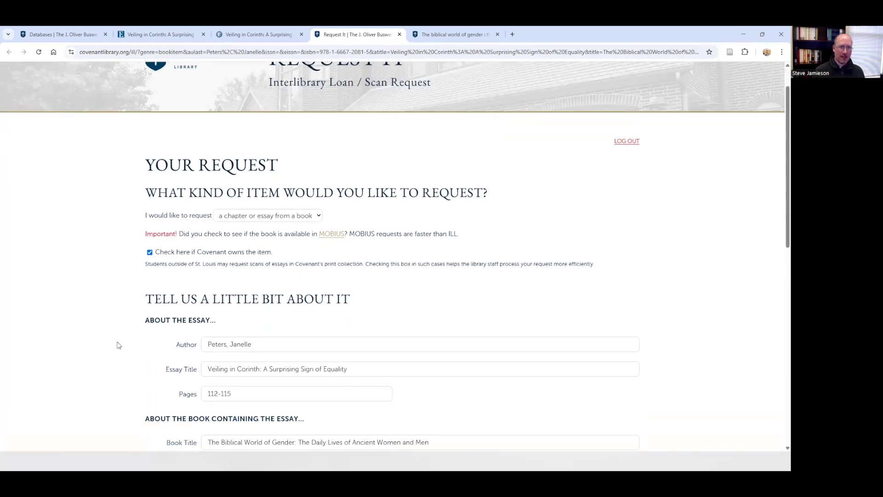
scroll(119, 345, "down", 8)
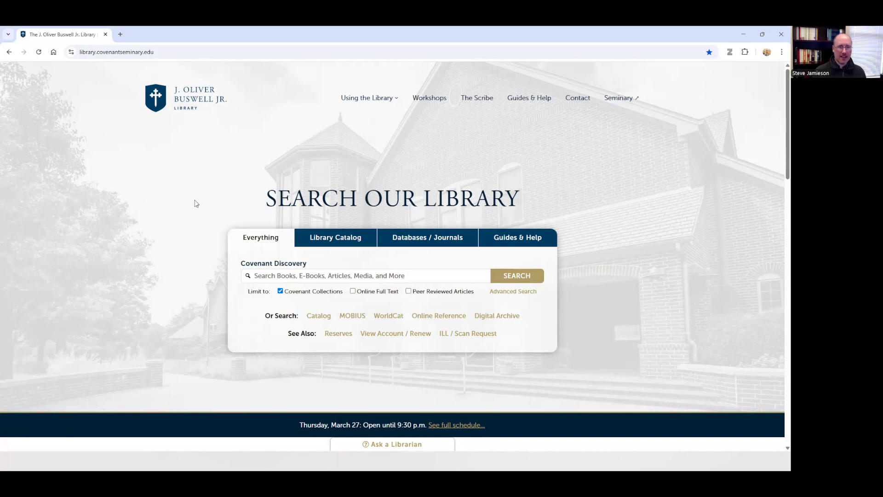
From the library home page, search the journal titles for "Catholic Biblical Quarterly"
left_click(428, 239)
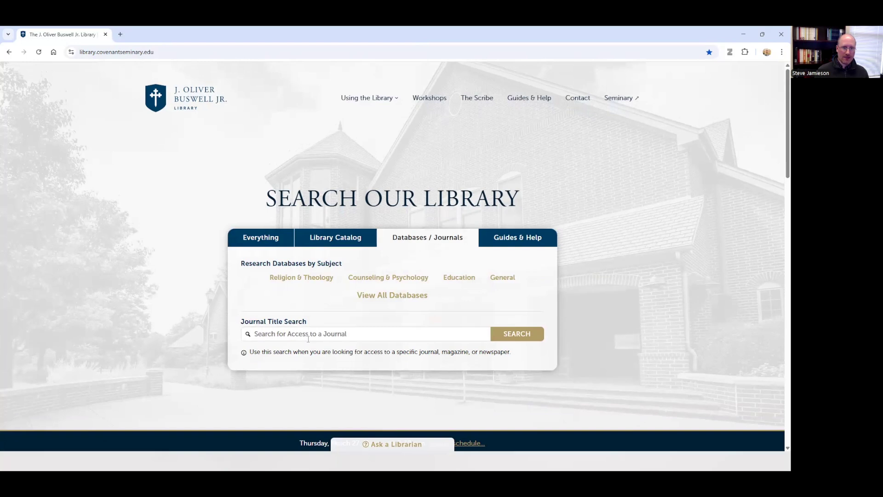
left_click(283, 334)
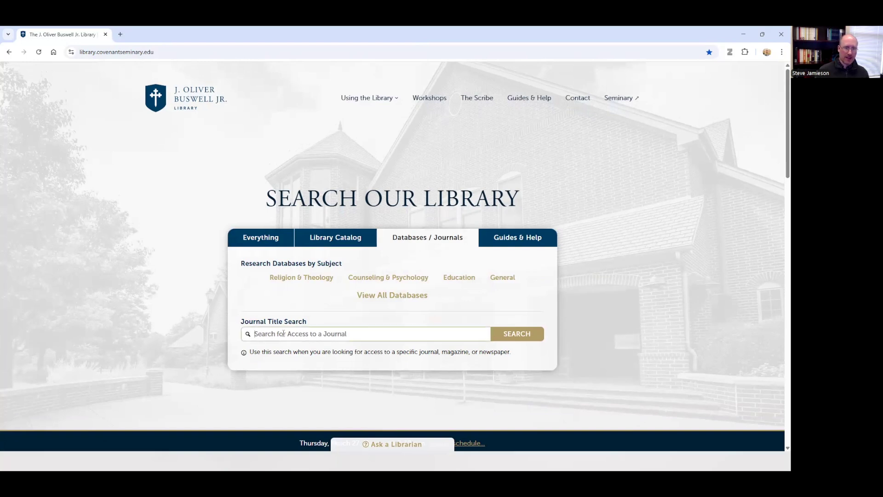
type("Cath")
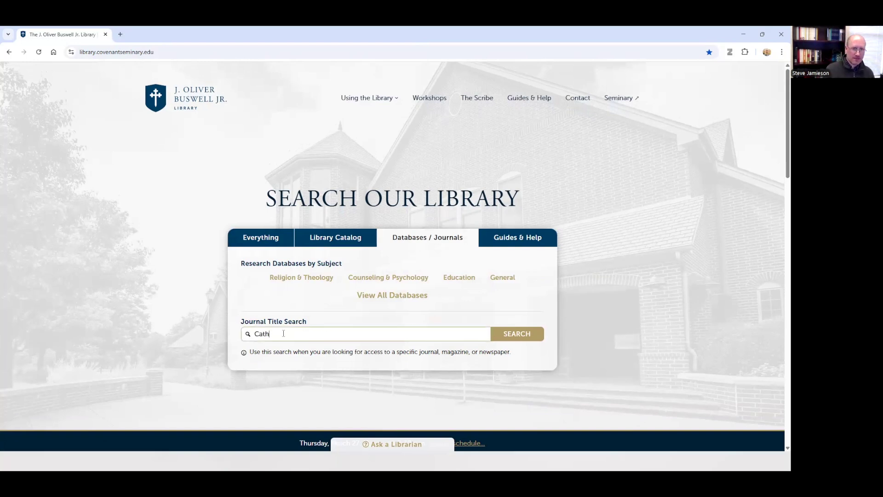
type("olic Biblical Quarterly")
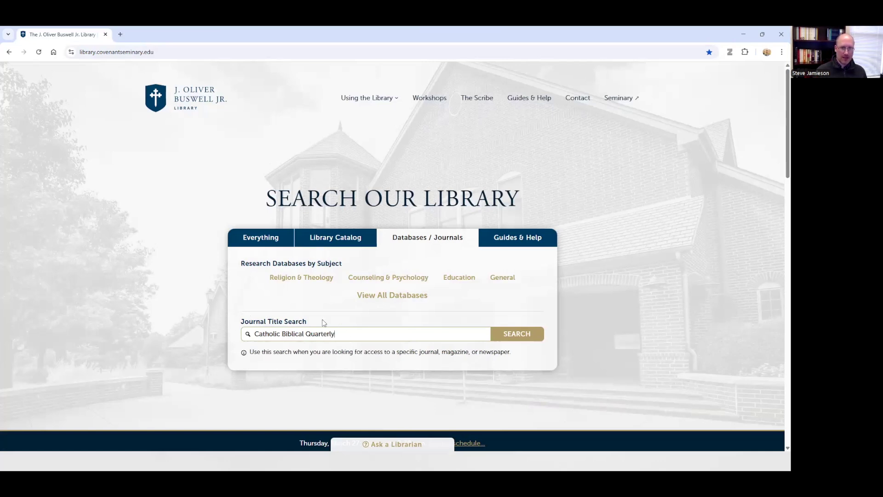
left_click(529, 339)
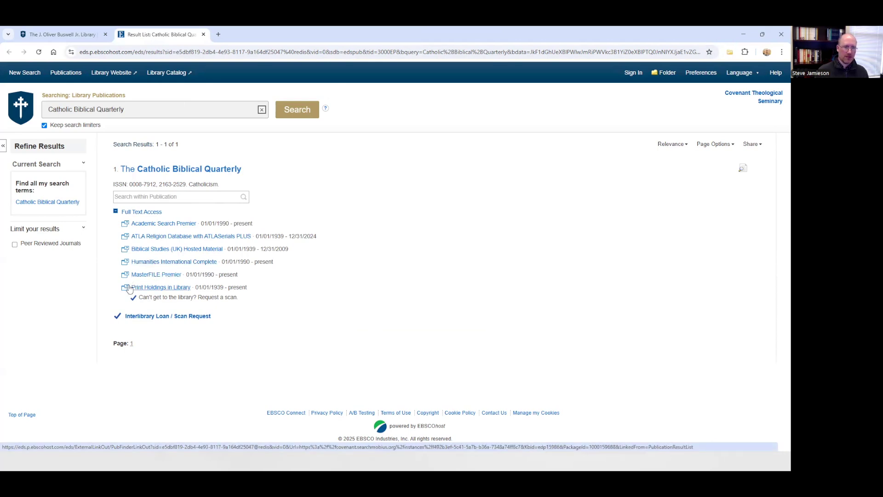
Open the journal in ATLA Religion Database with ATLASerials PLUS and go to Vol. 82 Issue 1 from 2020
left_click(157, 238)
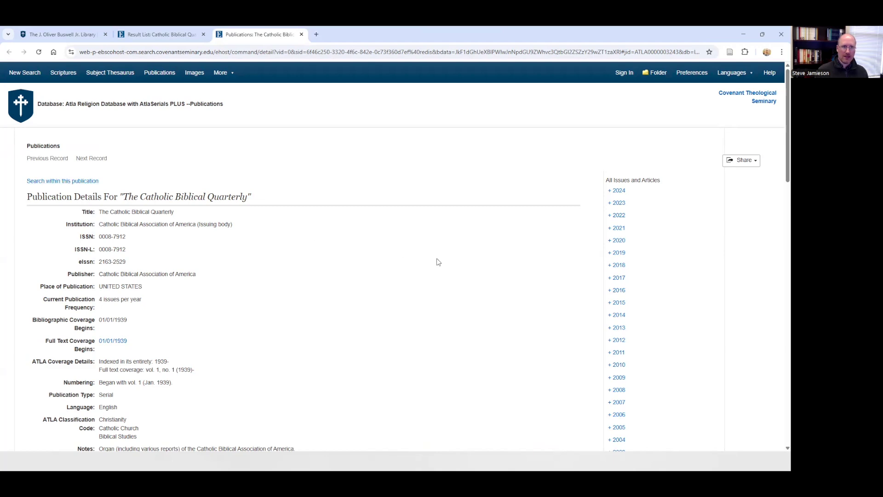
left_click(622, 243)
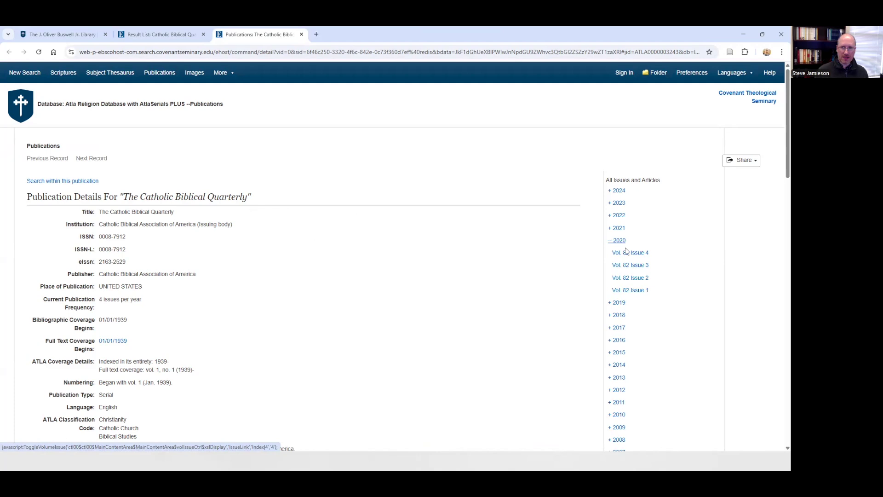
left_click(630, 290)
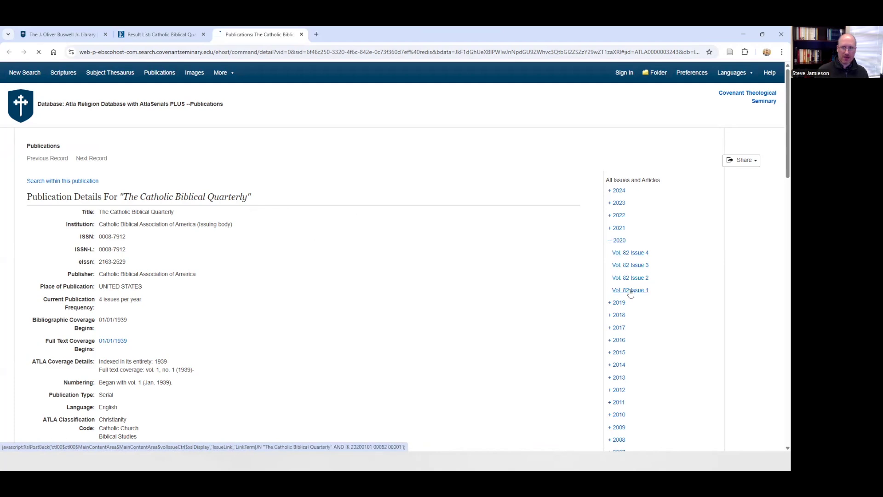